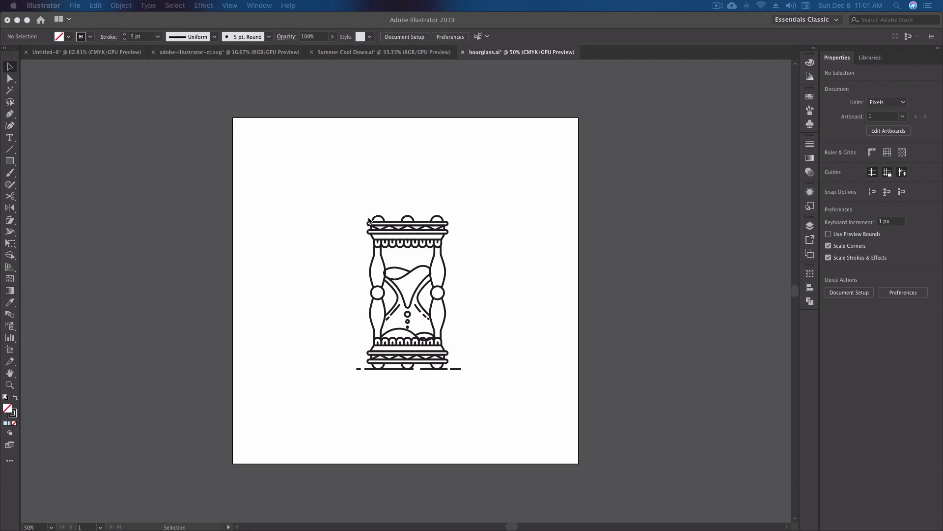
# Zoom to about 137% with a marquee around the hourglass.
pyautogui.click(377, 203)
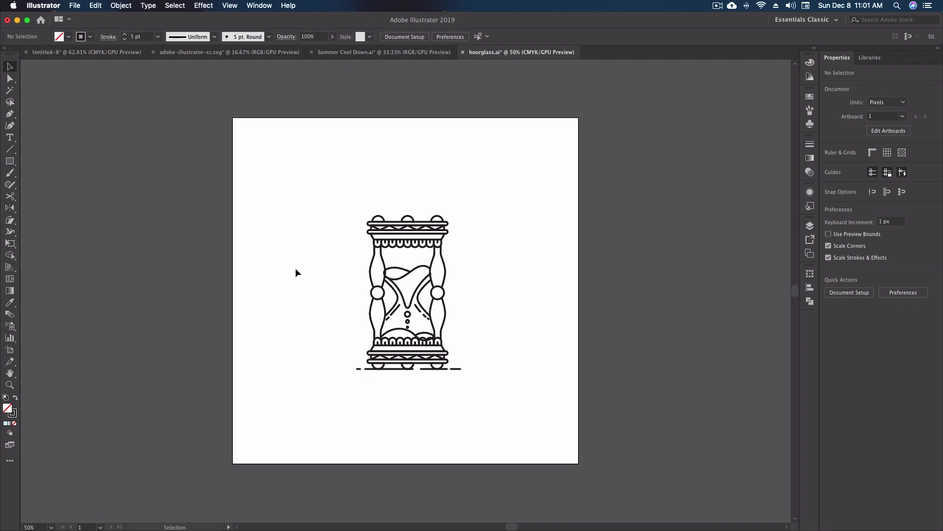
pyautogui.press('z')
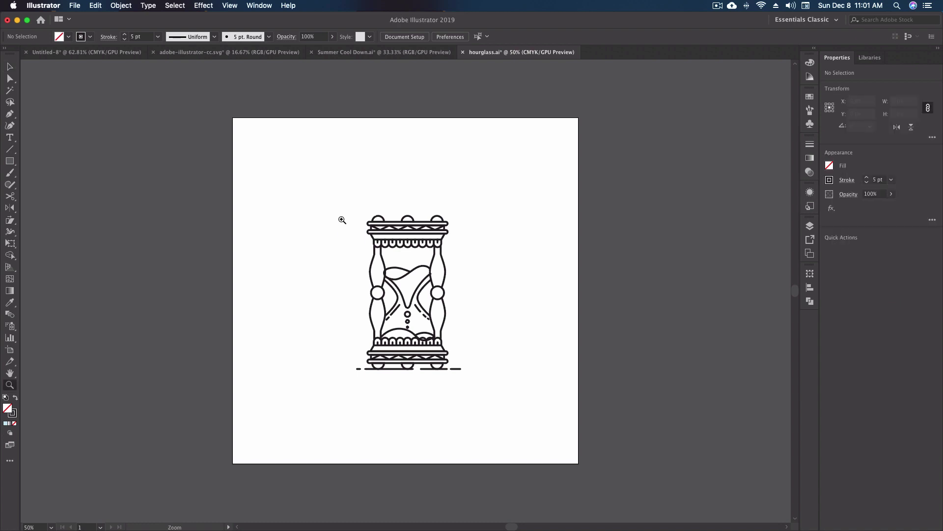
pyautogui.moveTo(375, 242); pyautogui.dragTo(487, 382)
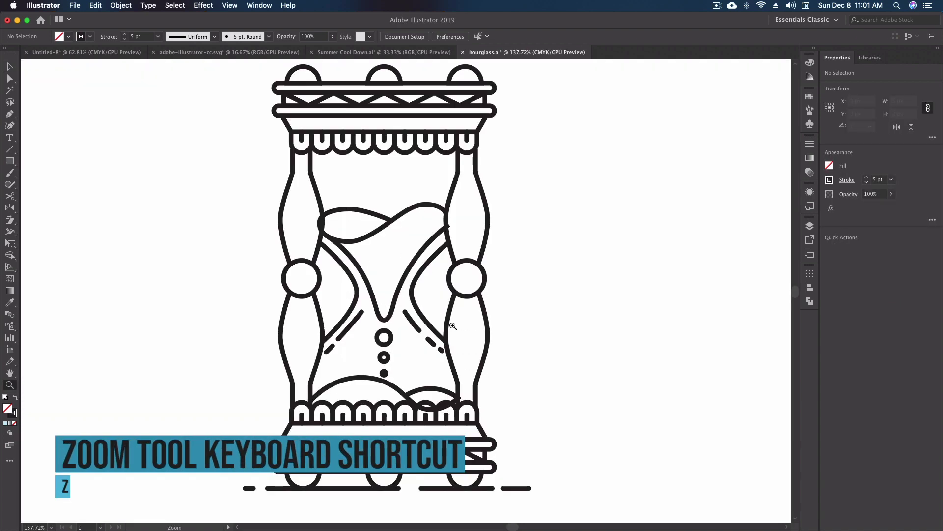
# Select the hourglass's lower paths, then activate the Path Eraser Tool from the Shaper tool group.
pyautogui.click(8, 68)
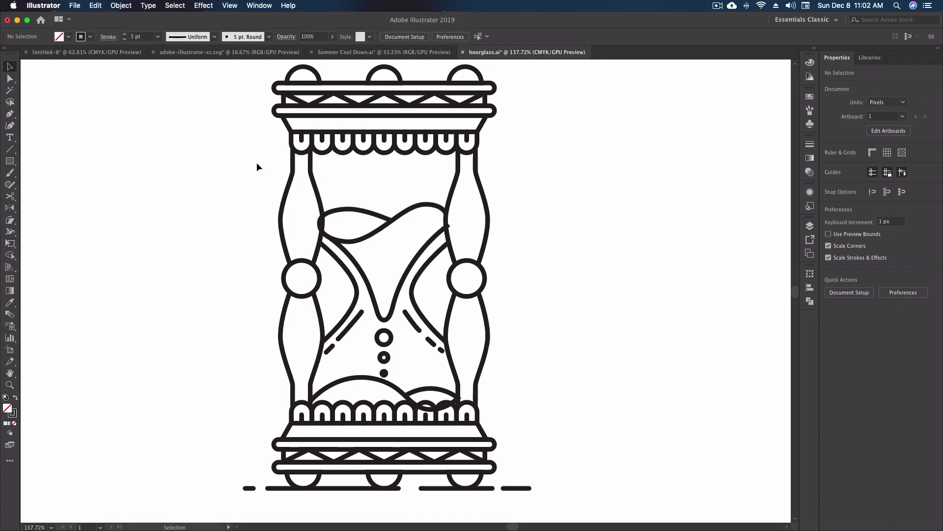
pyautogui.moveTo(220, 164); pyautogui.dragTo(553, 457)
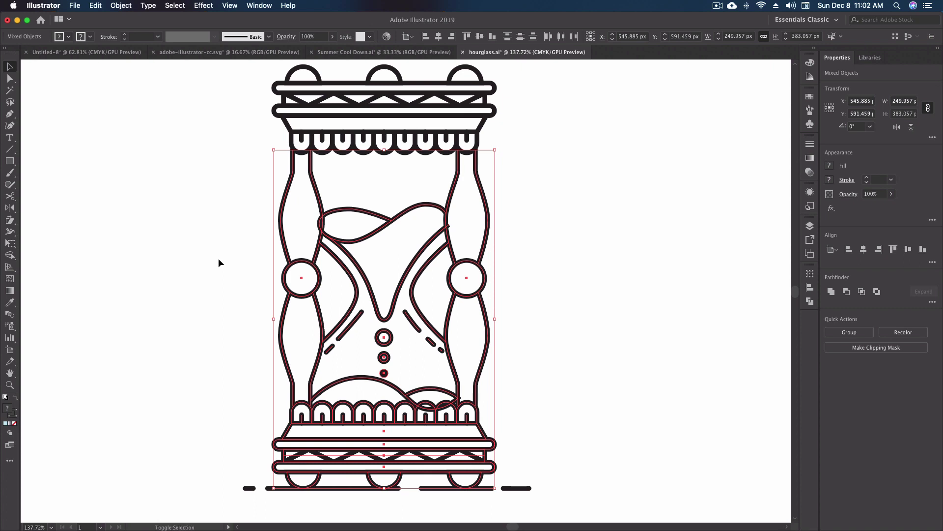
pyautogui.hotkey('shift', 'n')
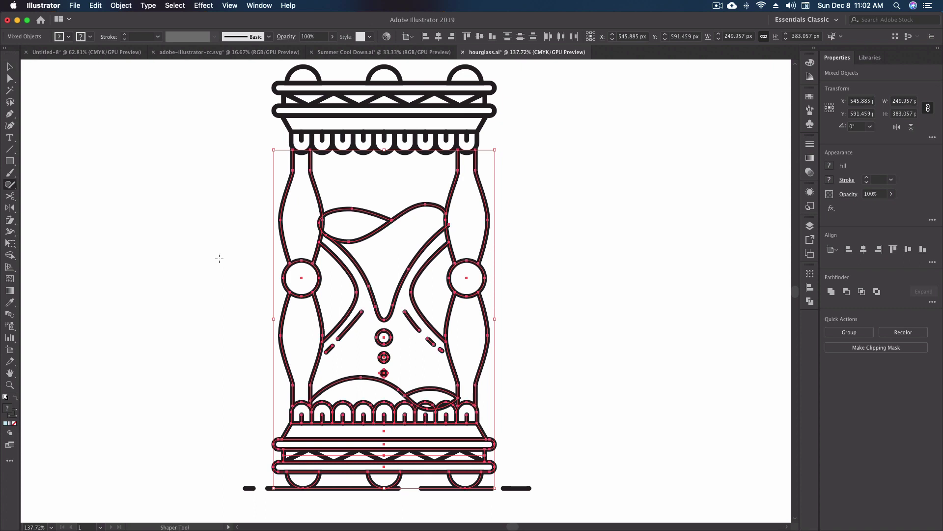
pyautogui.click(9, 186)
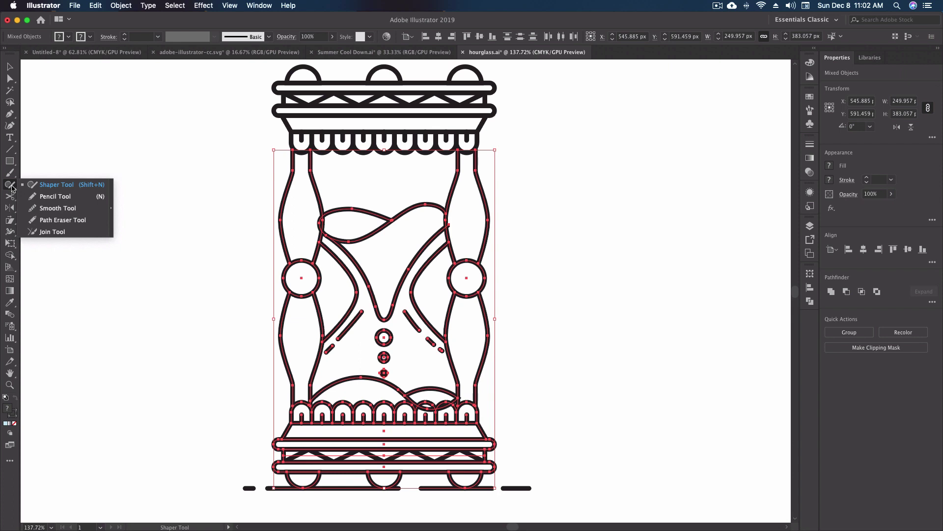
pyautogui.click(95, 223)
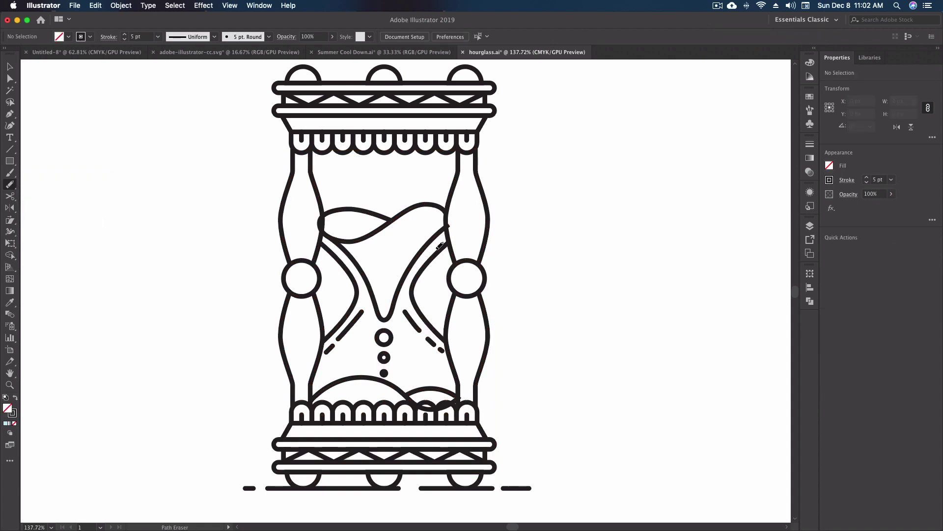
# Marquee-select the left pillar and upper sand curves while keeping the Path Eraser active.
pyautogui.hscroll(-3, 446, 232)
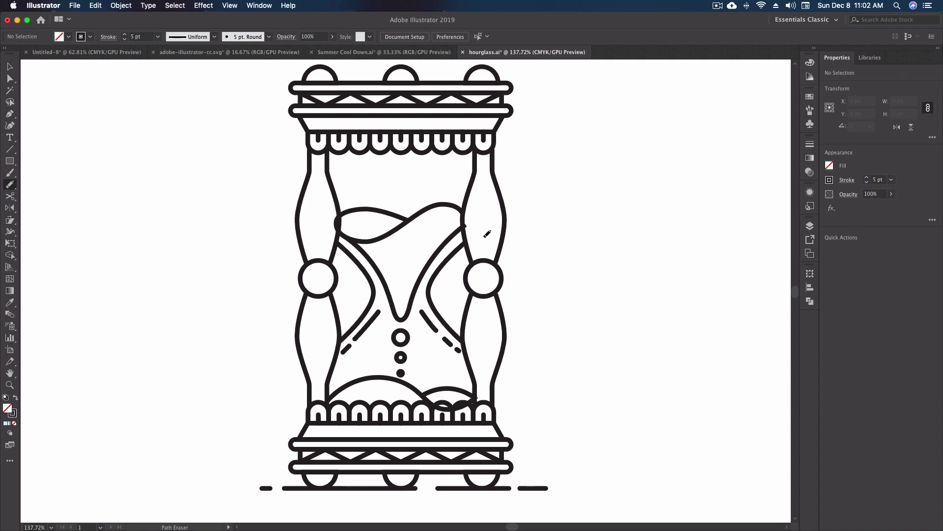
pyautogui.moveTo(324, 200); pyautogui.dragTo(384, 245)
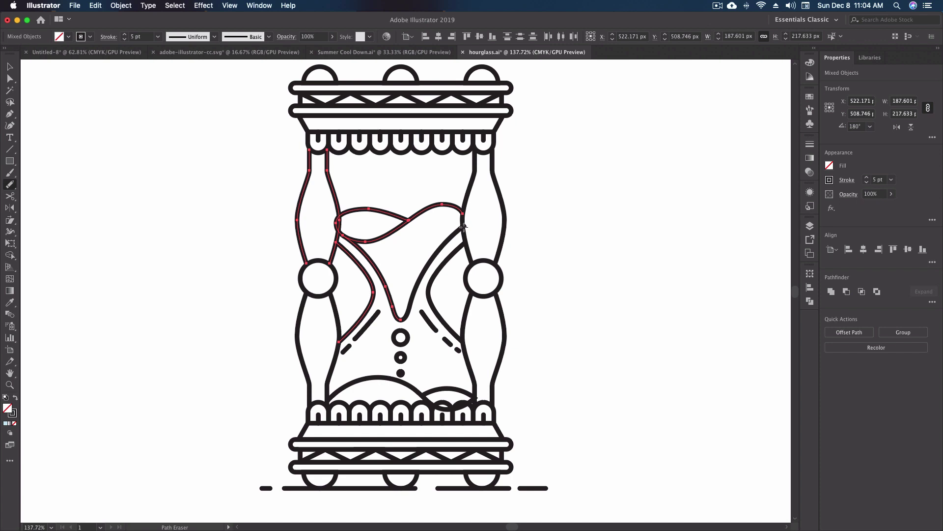
pyautogui.press('super')
# Zoom in on the left joint and erase the sand curve's stray loop and lower end at the pillar.
pyautogui.scroll(5, 337, 227)
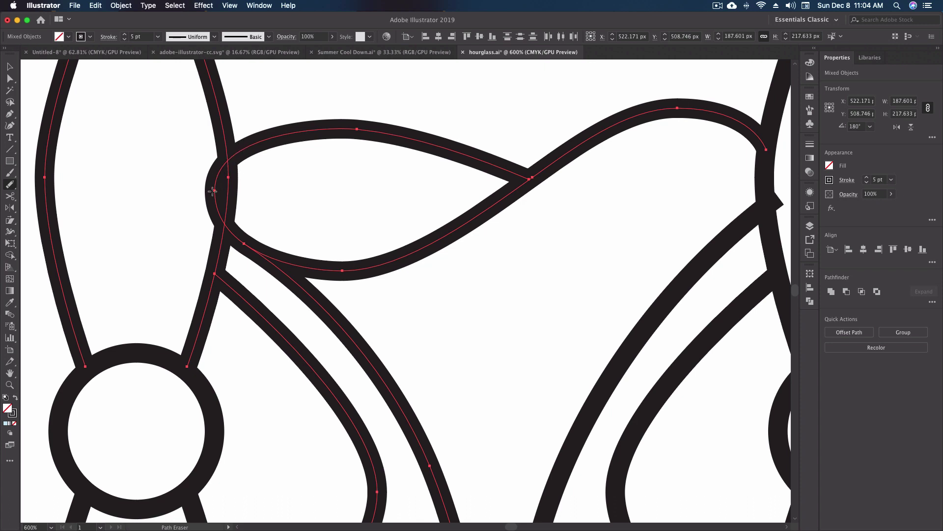
pyautogui.moveTo(212, 191)
pyautogui.mouseDown()
pyautogui.moveTo(212, 203)
pyautogui.moveTo(218, 168)
pyautogui.moveTo(220, 220)
pyautogui.mouseUp()
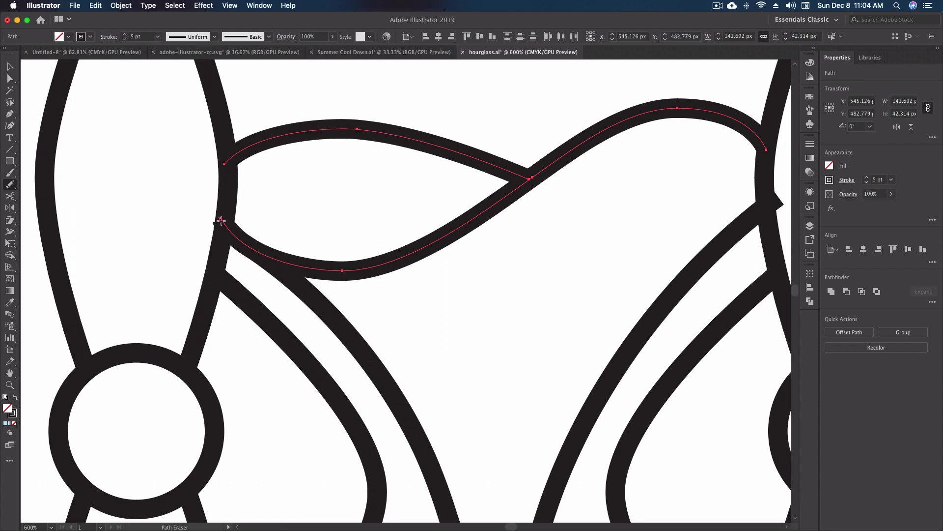
pyautogui.moveTo(221, 220); pyautogui.dragTo(224, 222)
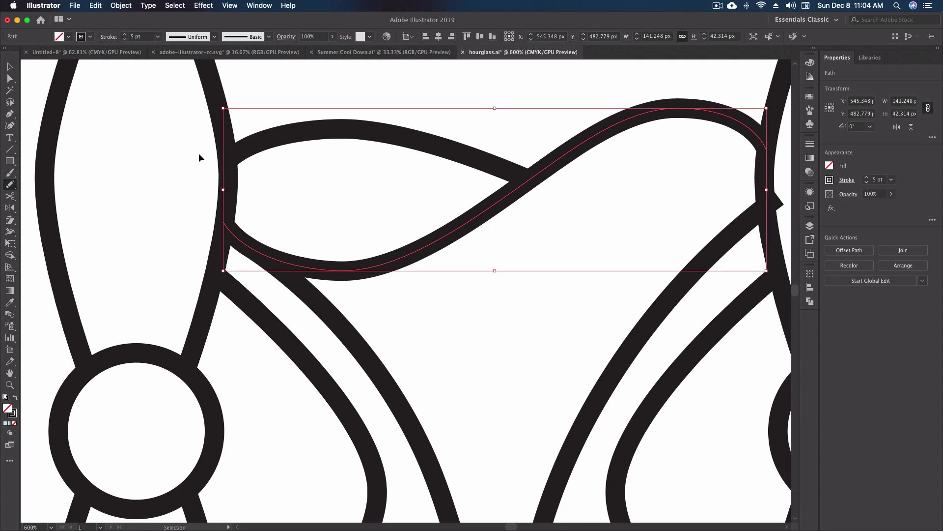
# Select the left pillar and upper sand curve, and erase the curve's end overlapping the pillar.
pyautogui.moveTo(200, 154); pyautogui.dragTo(316, 190)
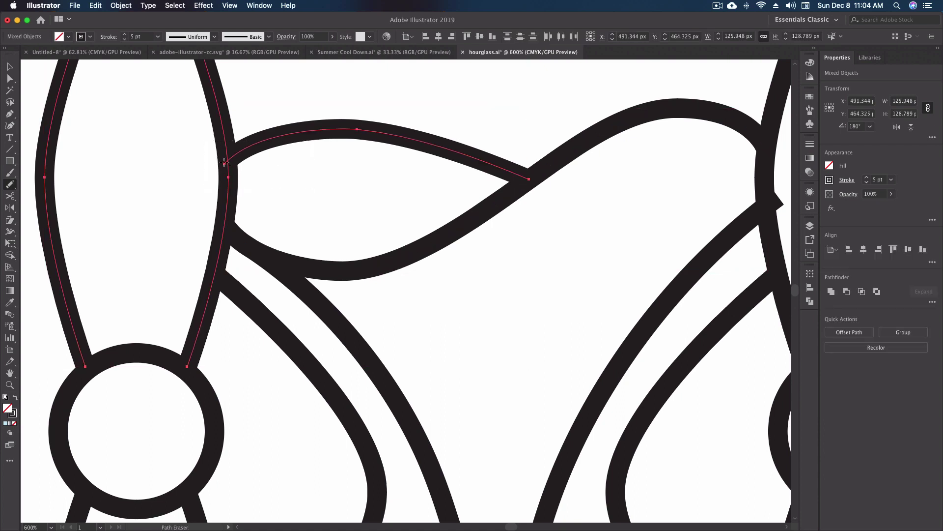
pyautogui.moveTo(225, 163)
pyautogui.mouseDown()
pyautogui.moveTo(228, 190)
pyautogui.moveTo(260, 191)
pyautogui.mouseUp()
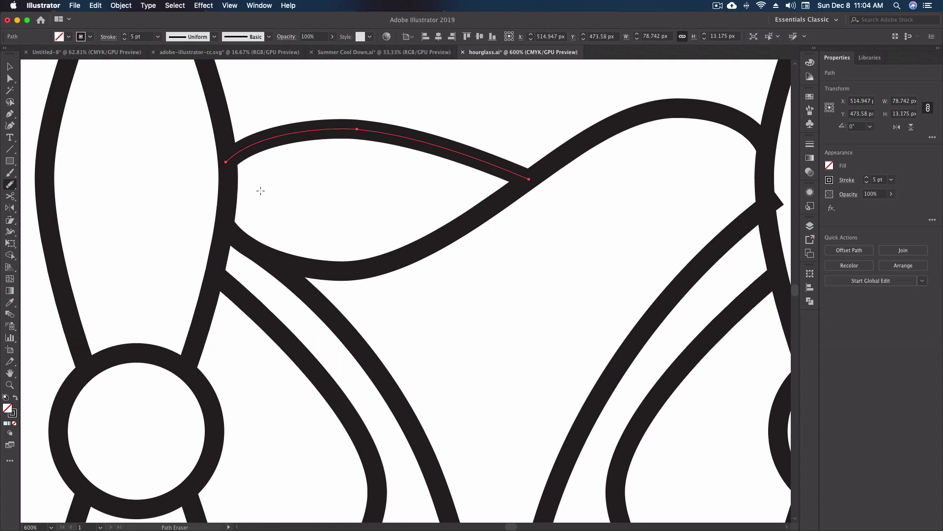
pyautogui.hscroll(8, 341, 187)
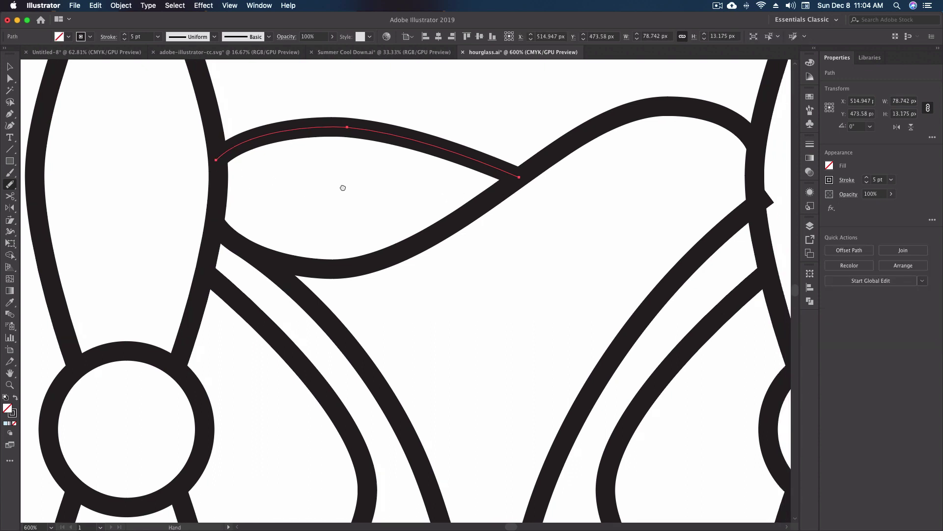
# At the right pillar joint, erase the diagonal's stray tip so it meets the pillar cleanly.
pyautogui.hscroll(5, 450, 202)
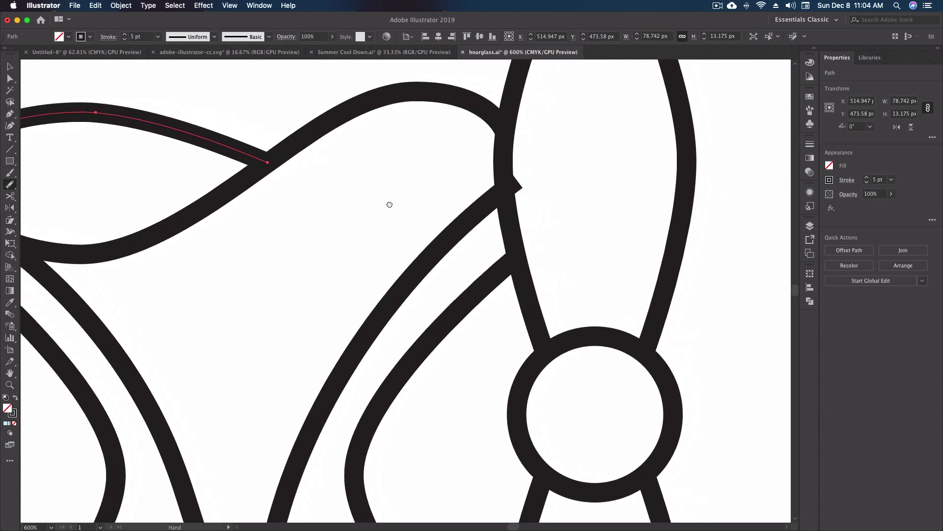
pyautogui.moveTo(412, 208); pyautogui.dragTo(400, 209)
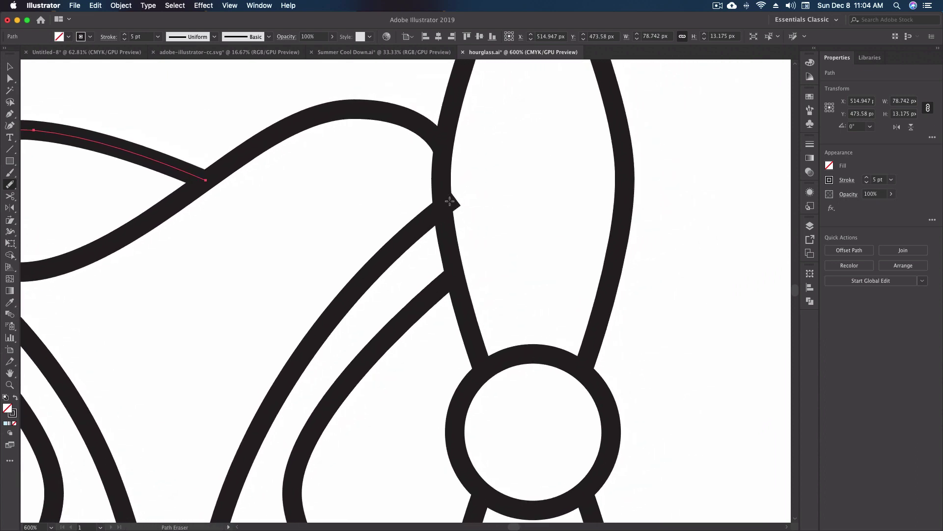
pyautogui.press('v')
pyautogui.keyDown('super'); pyautogui.click(455, 210); pyautogui.keyUp('super')
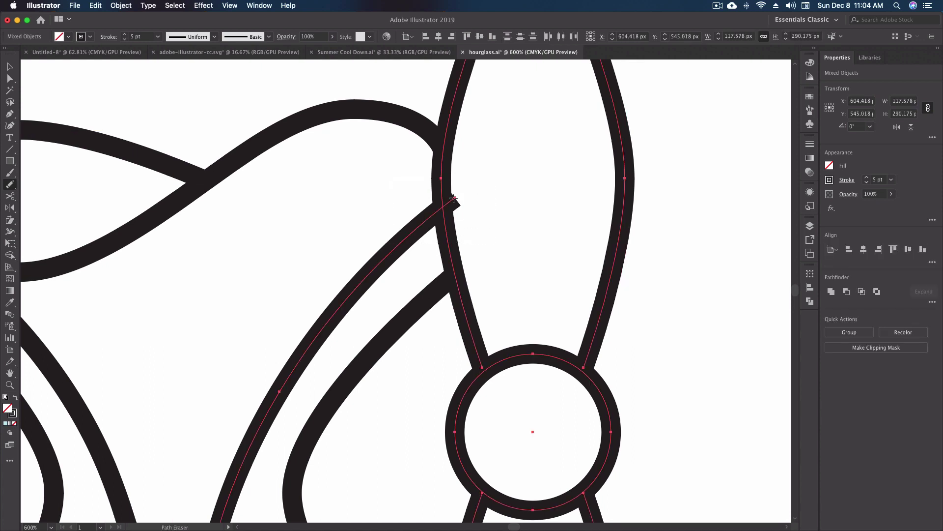
pyautogui.moveTo(448, 202); pyautogui.dragTo(451, 204)
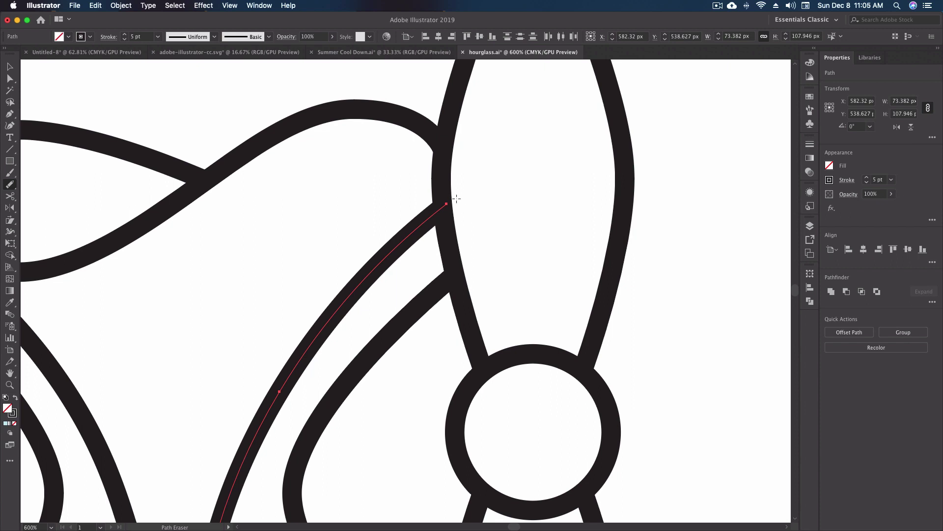
pyautogui.moveTo(455, 198); pyautogui.dragTo(480, 210)
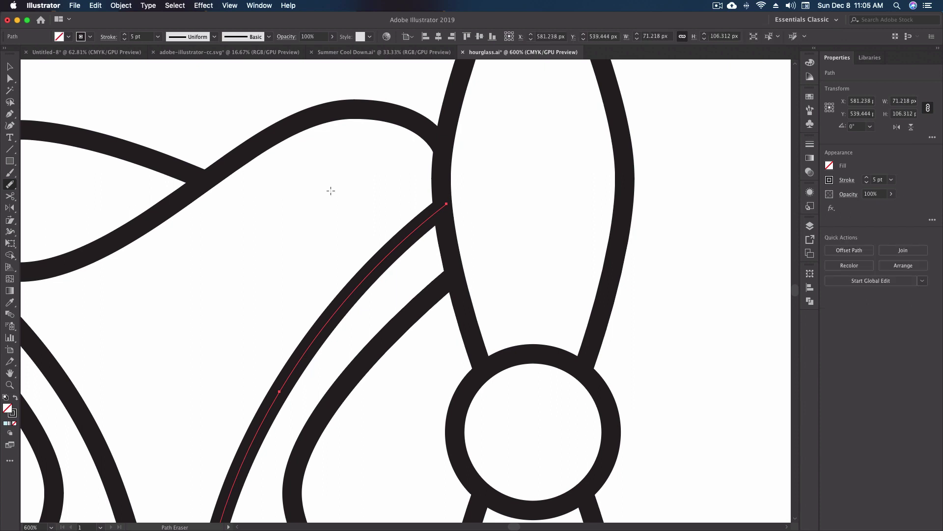
pyautogui.press('super')
# With the Selection tool, marquee the left joint, the right side, then both sides to inspect the trims.
pyautogui.keyDown('super'); pyautogui.click(694, 156); pyautogui.keyUp('super')
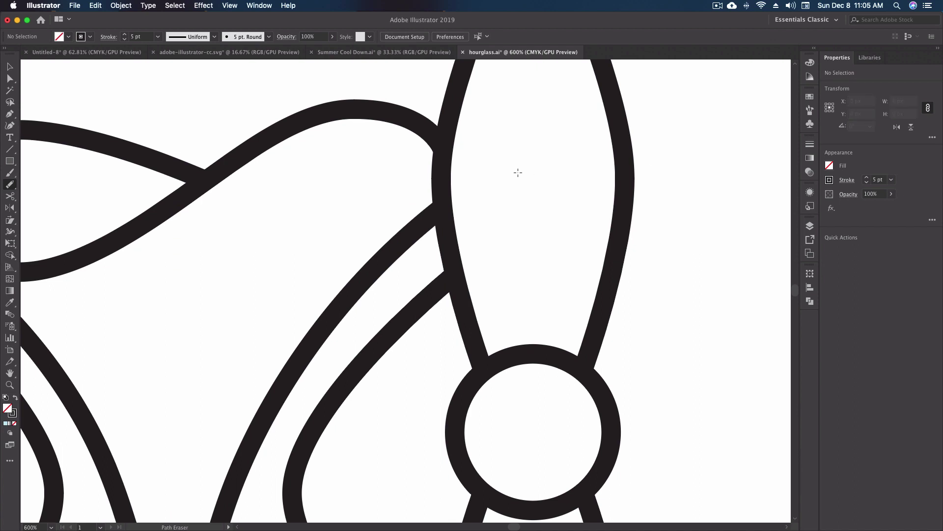
pyautogui.hscroll(-10, 519, 173)
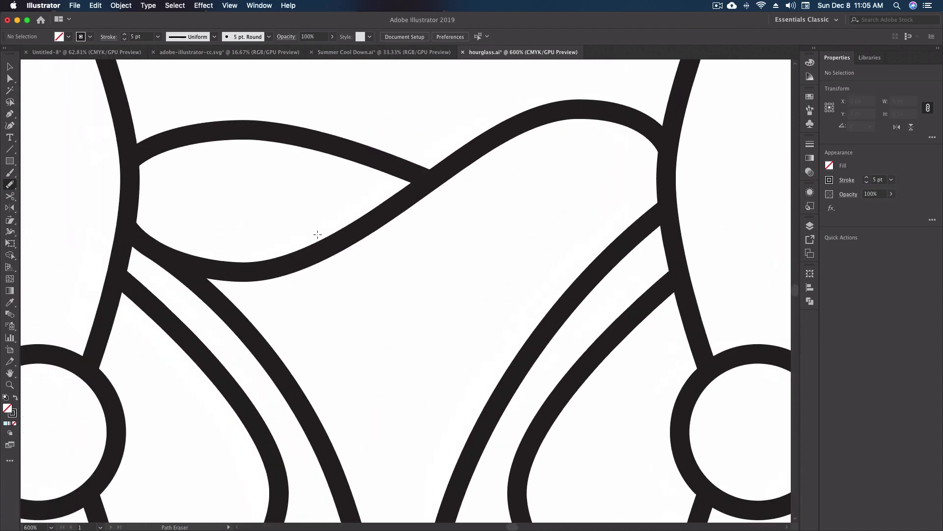
pyautogui.press('v')
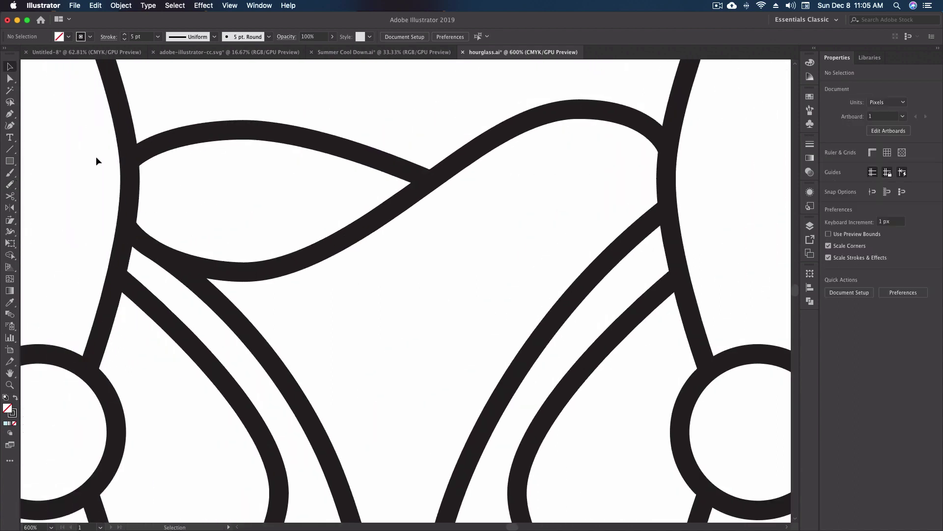
pyautogui.moveTo(96, 156); pyautogui.dragTo(456, 243)
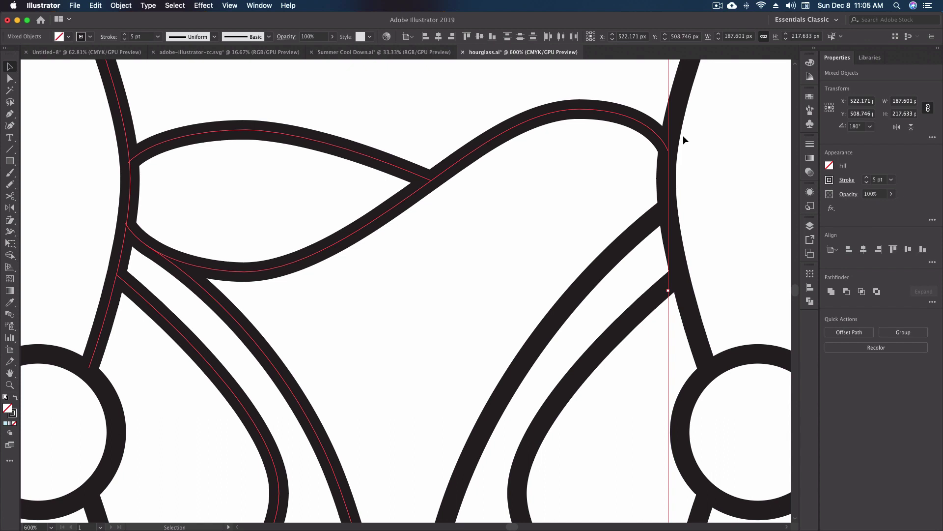
pyautogui.moveTo(713, 137); pyautogui.dragTo(633, 219)
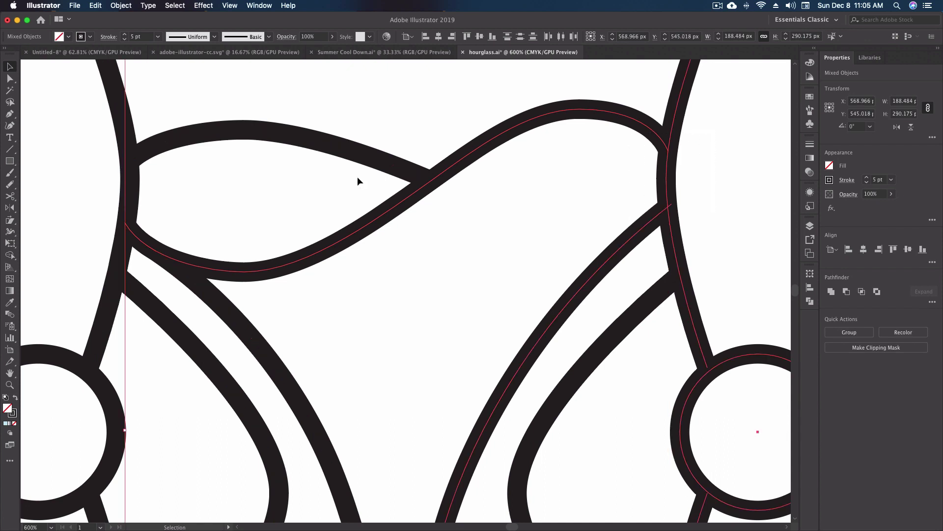
pyautogui.moveTo(131, 103); pyautogui.dragTo(706, 266)
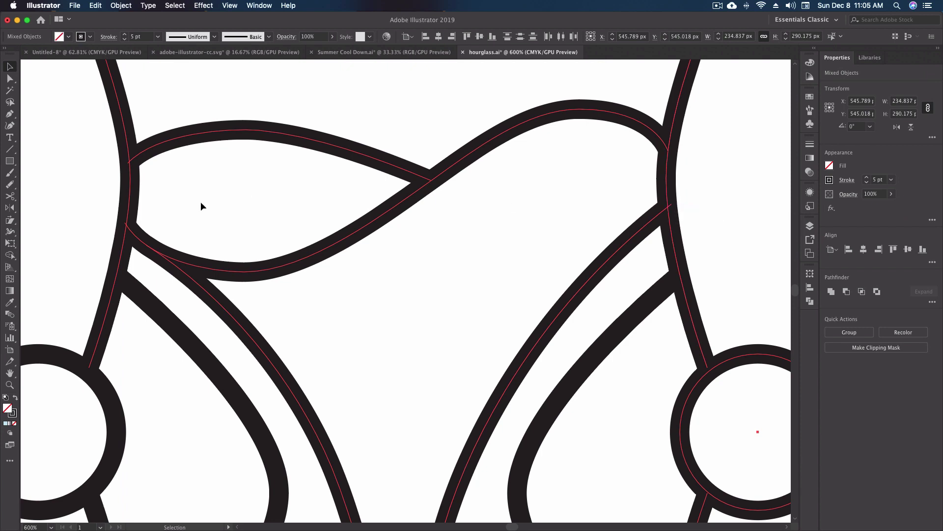
pyautogui.click(129, 234)
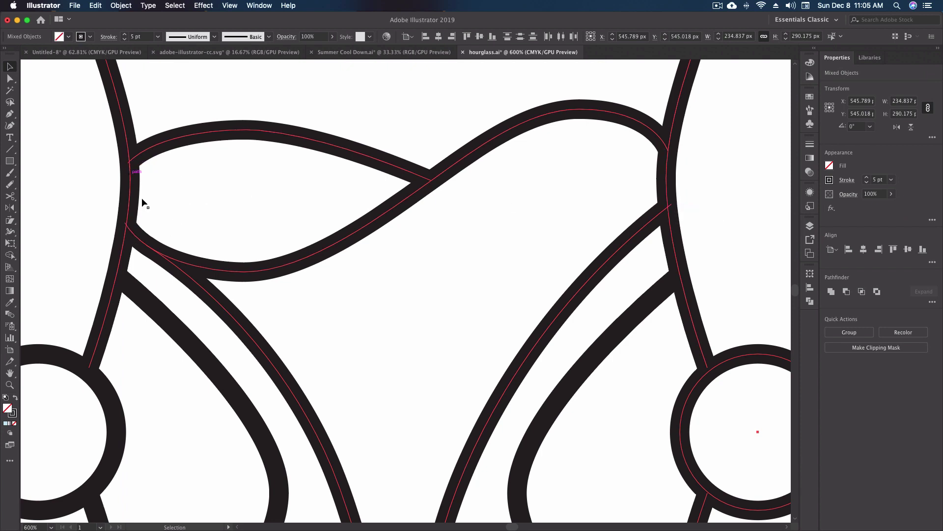